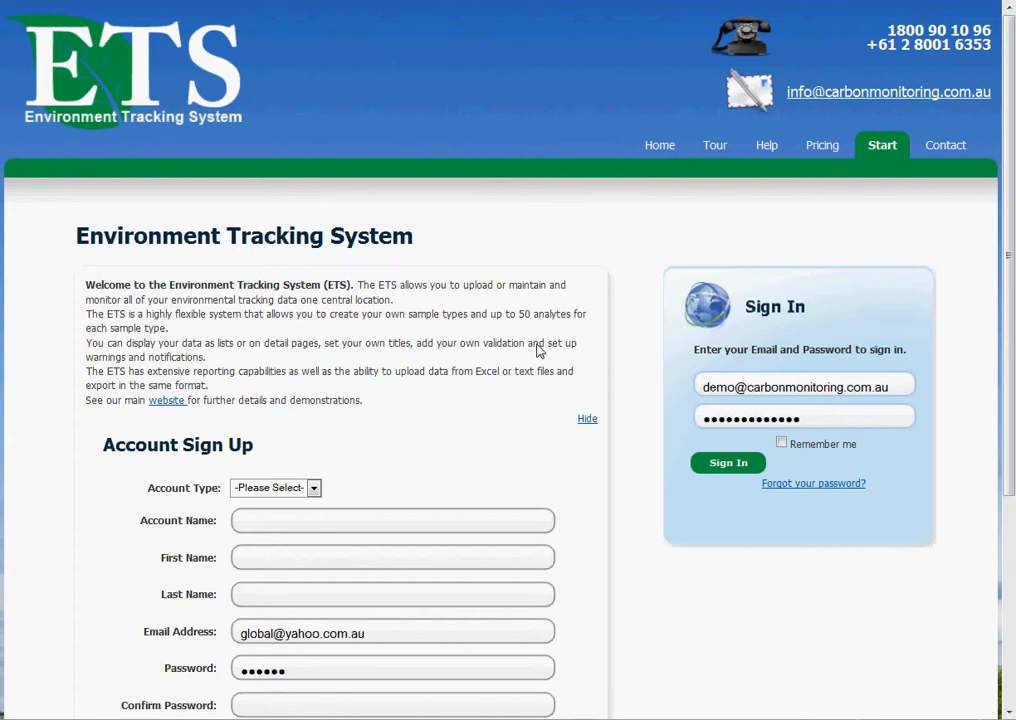
Sign in with the prefilled credentials and open the Regulatory Piezometer Records samples under Ground Water
{"action": "left_click", "coordinate": [727, 464]}
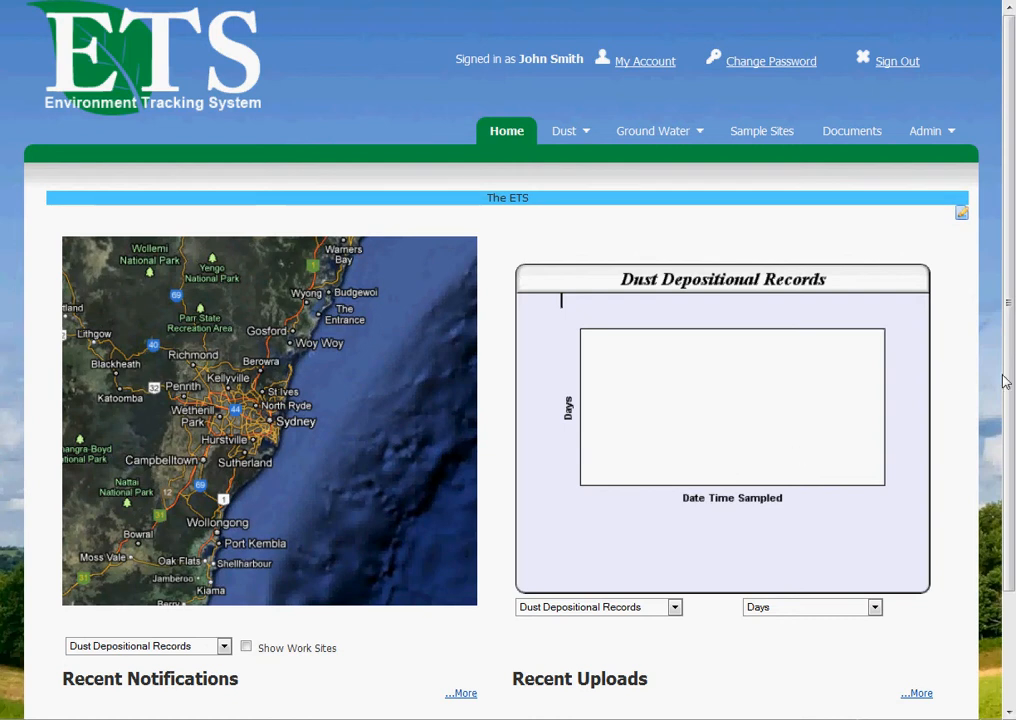
{"action": "left_click_drag", "start_coordinate": [1011, 378], "coordinate": [1011, 397]}
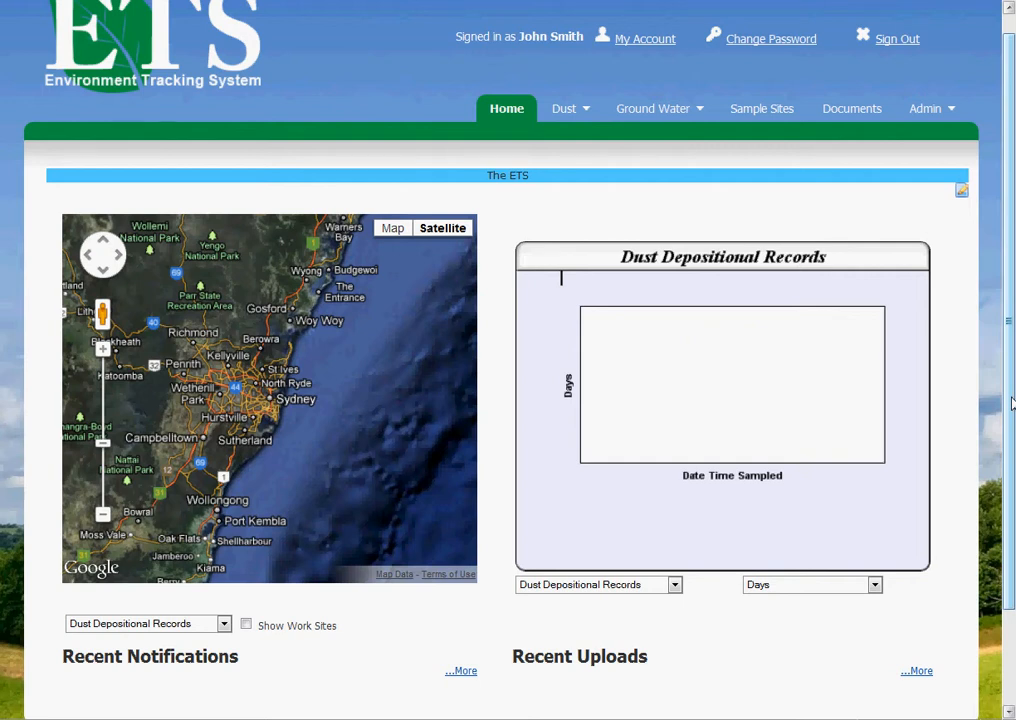
{"action": "mouse_move", "coordinate": [562, 112]}
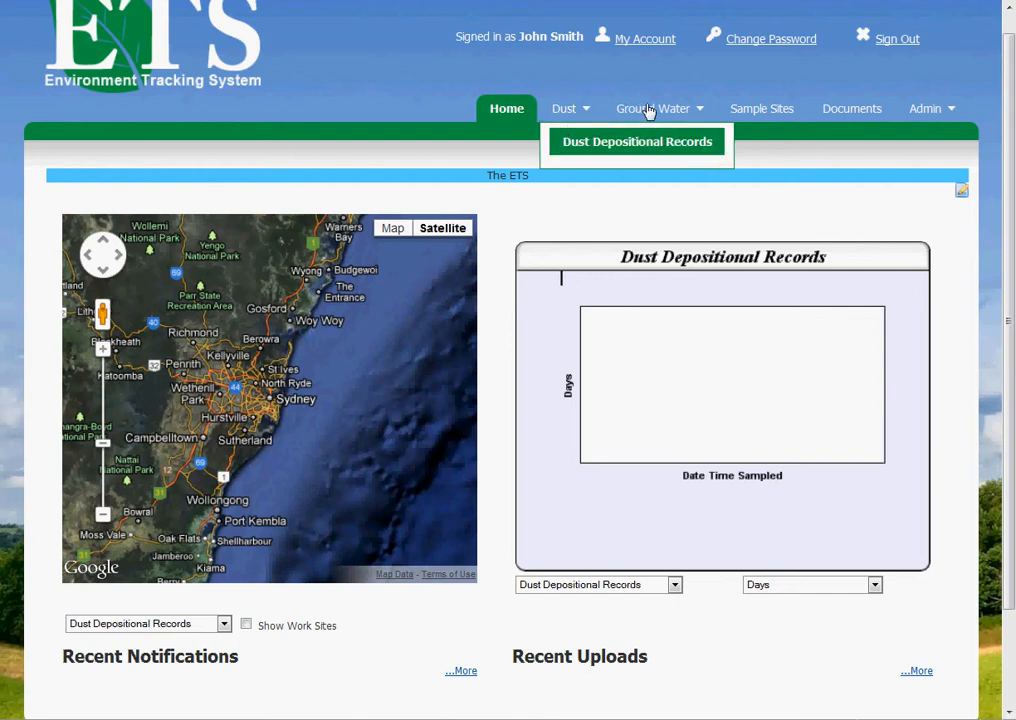
{"action": "mouse_move", "coordinate": [655, 114]}
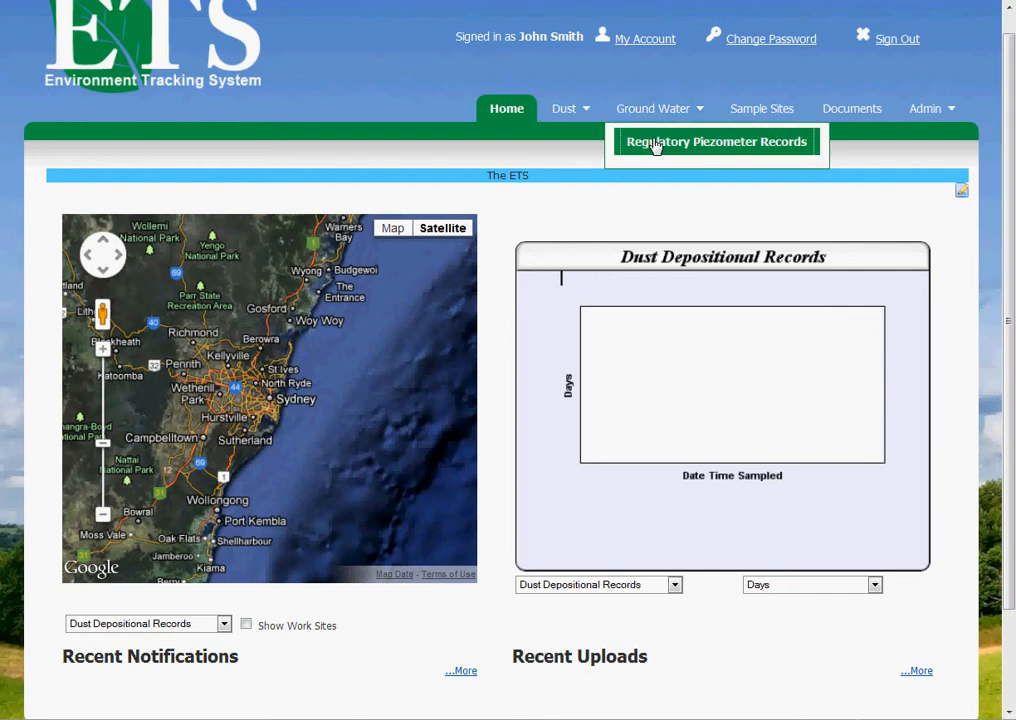
{"action": "left_click", "coordinate": [654, 144]}
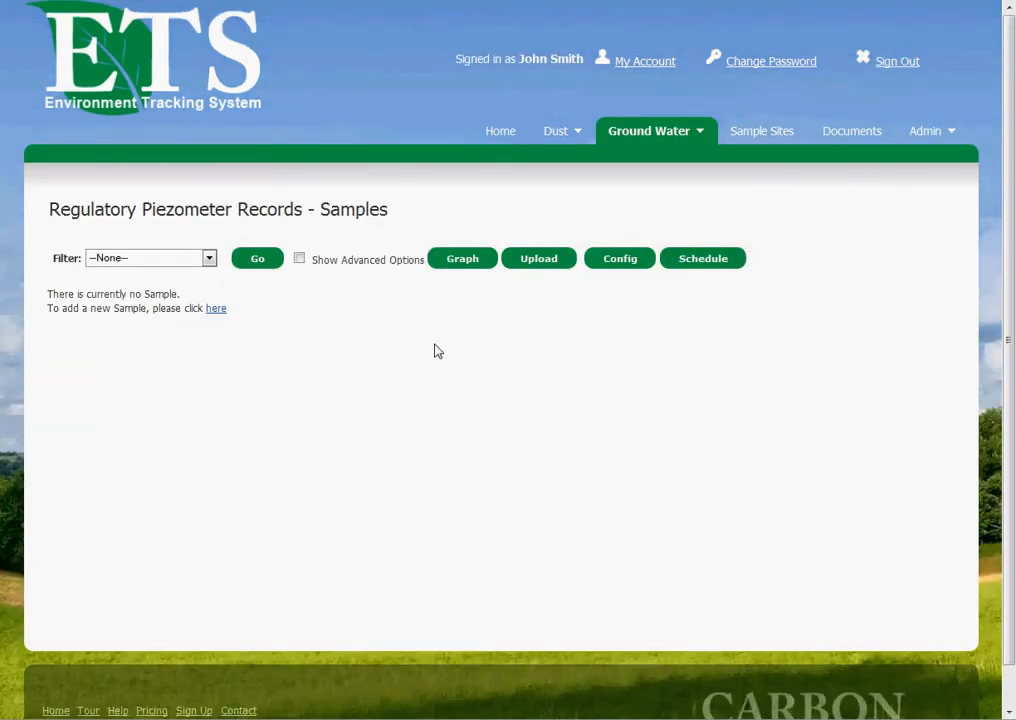
Open the Regulatory Piezometer Records sample type for editing from the Sample Types list and hide its help text
{"action": "left_click", "coordinate": [617, 262]}
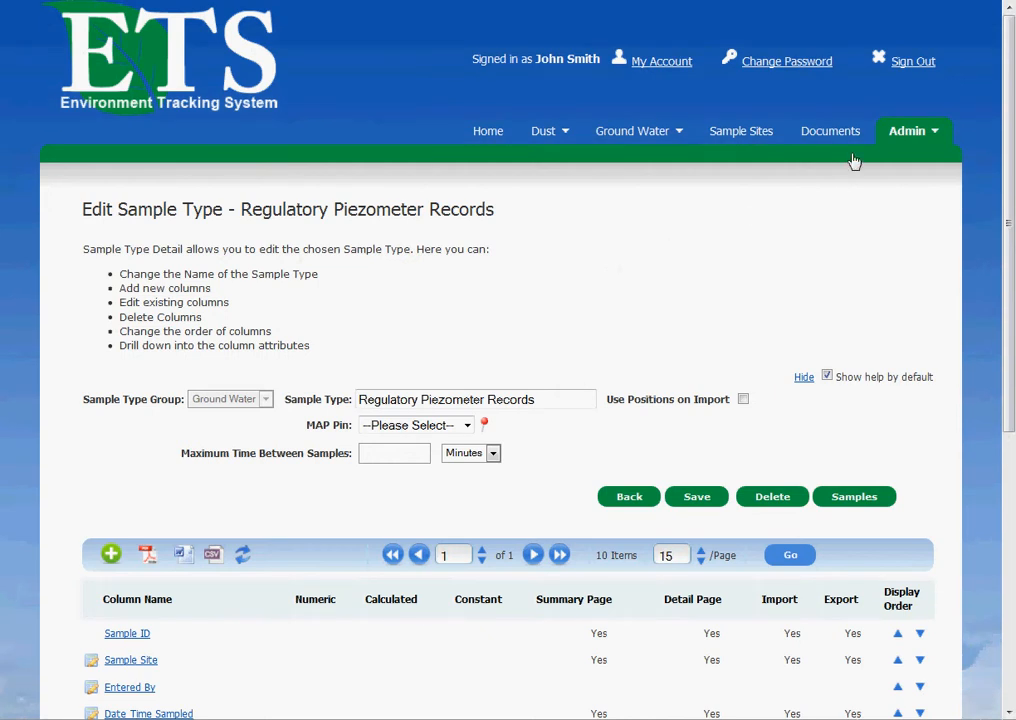
{"action": "mouse_move", "coordinate": [916, 140]}
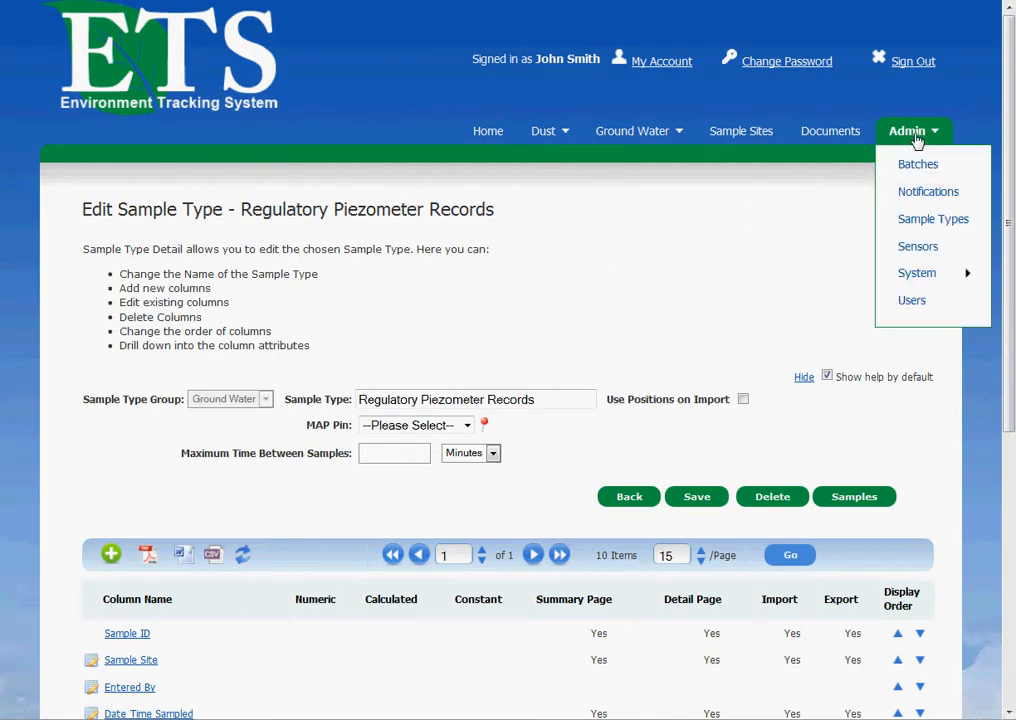
{"action": "left_click", "coordinate": [917, 222]}
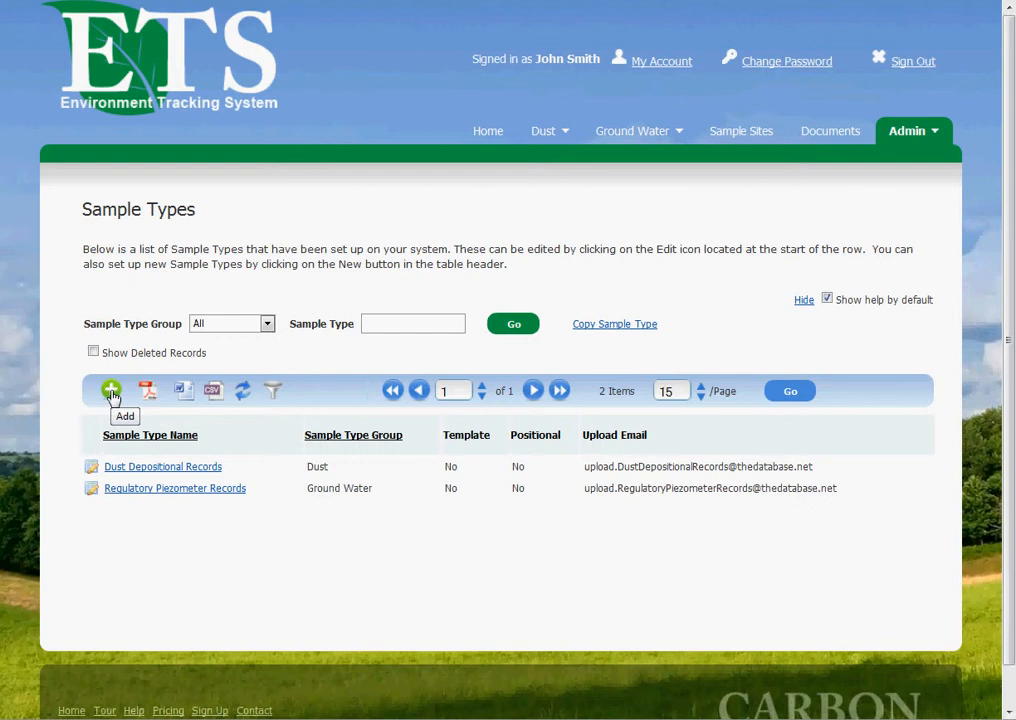
{"action": "left_click", "coordinate": [91, 493]}
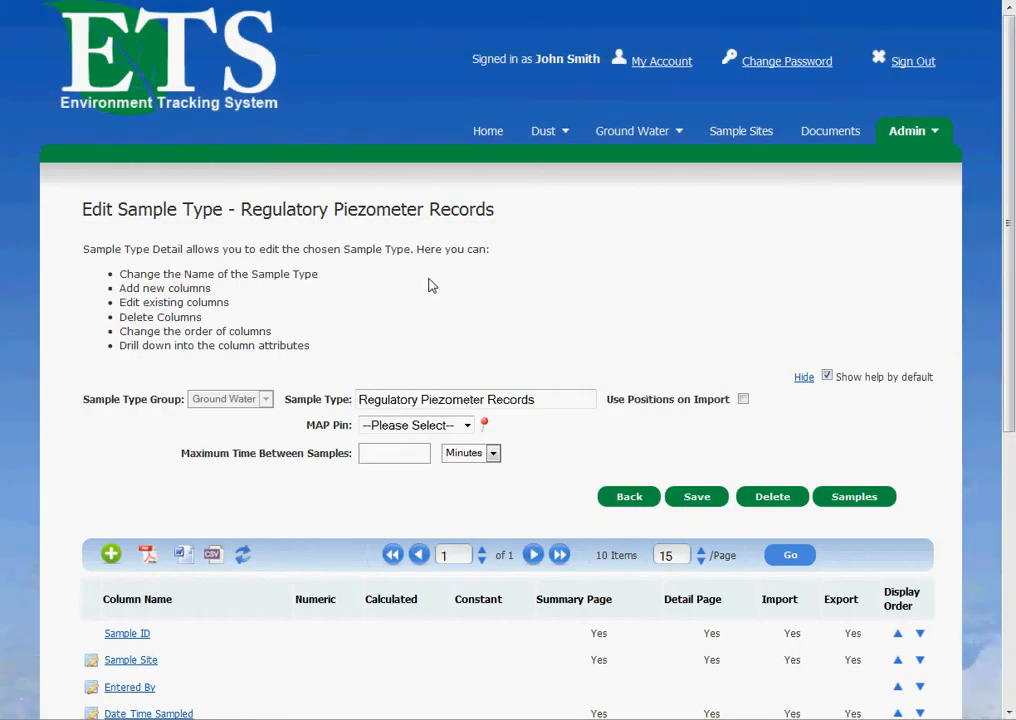
{"action": "left_click_drag", "start_coordinate": [318, 345], "coordinate": [106, 186]}
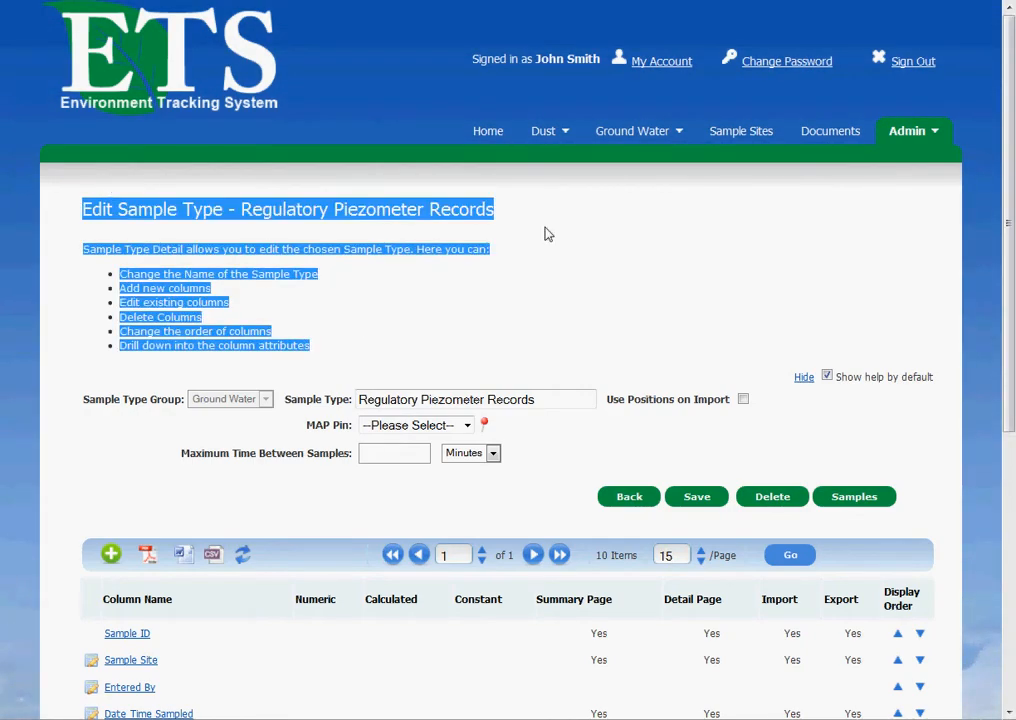
{"action": "left_click", "coordinate": [801, 380]}
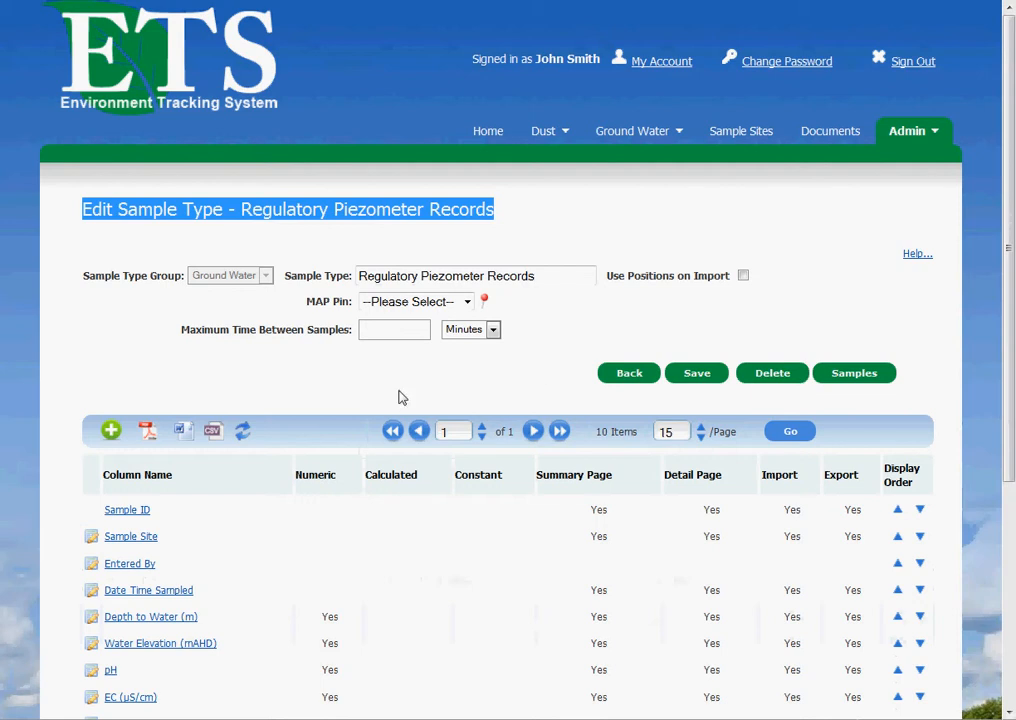
{"action": "left_click", "coordinate": [535, 338]}
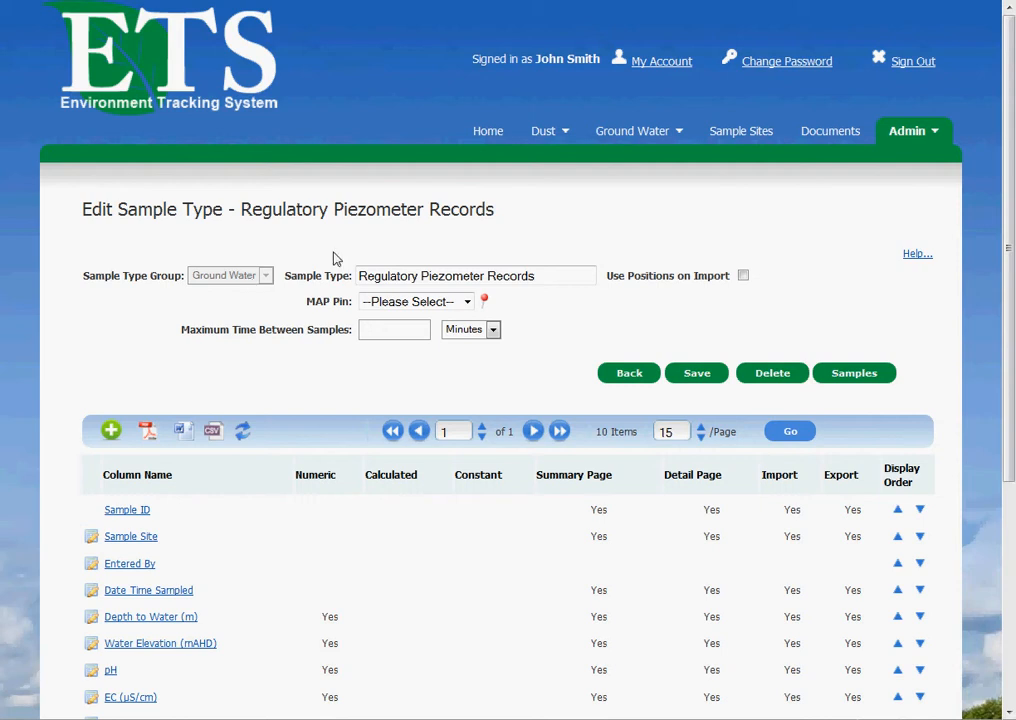
Choose Round Blue as the map pin of the Regulatory Piezometer Records sample type
{"action": "mouse_move", "coordinate": [632, 141]}
{"action": "left_click_drag", "start_coordinate": [538, 276], "coordinate": [364, 280]}
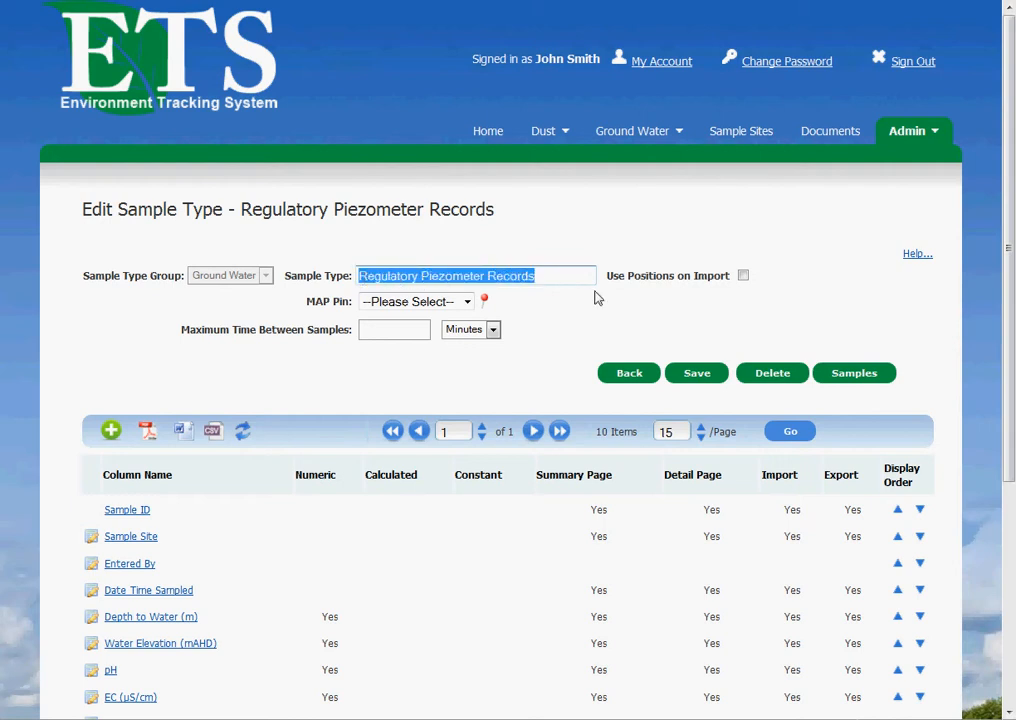
{"action": "mouse_move", "coordinate": [633, 136]}
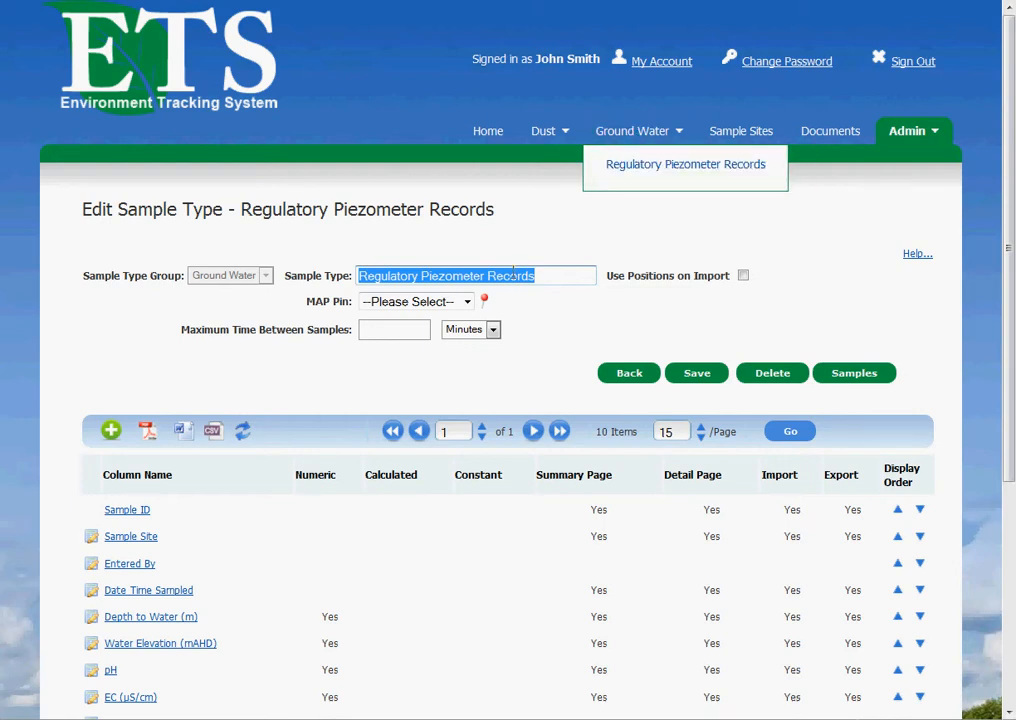
{"action": "left_click", "coordinate": [466, 304]}
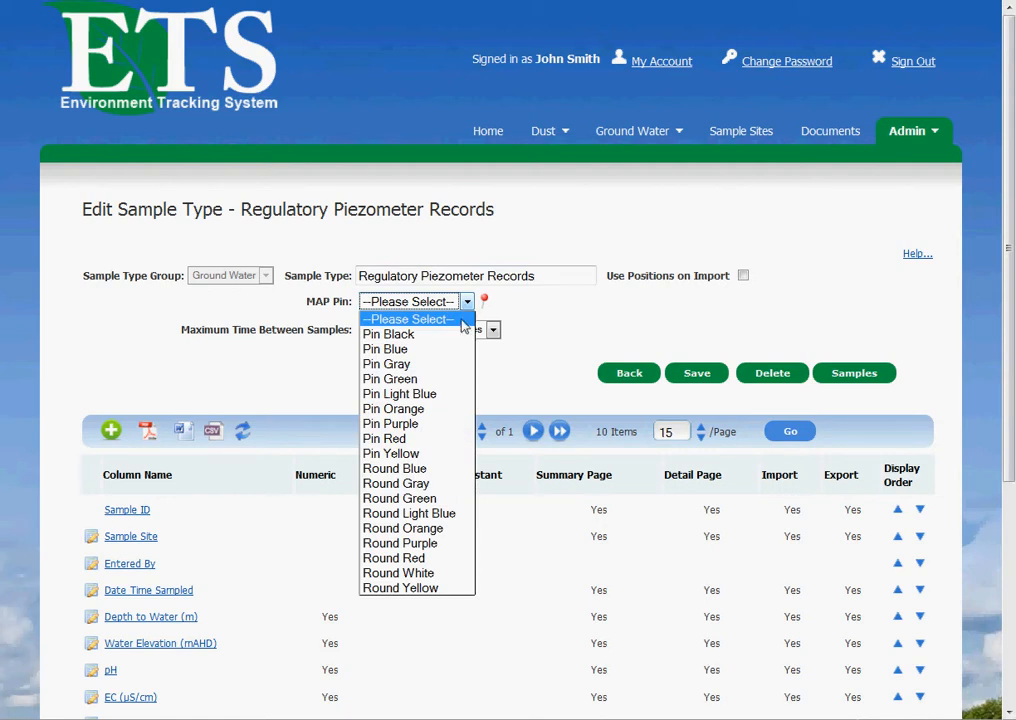
{"action": "left_click", "coordinate": [421, 468]}
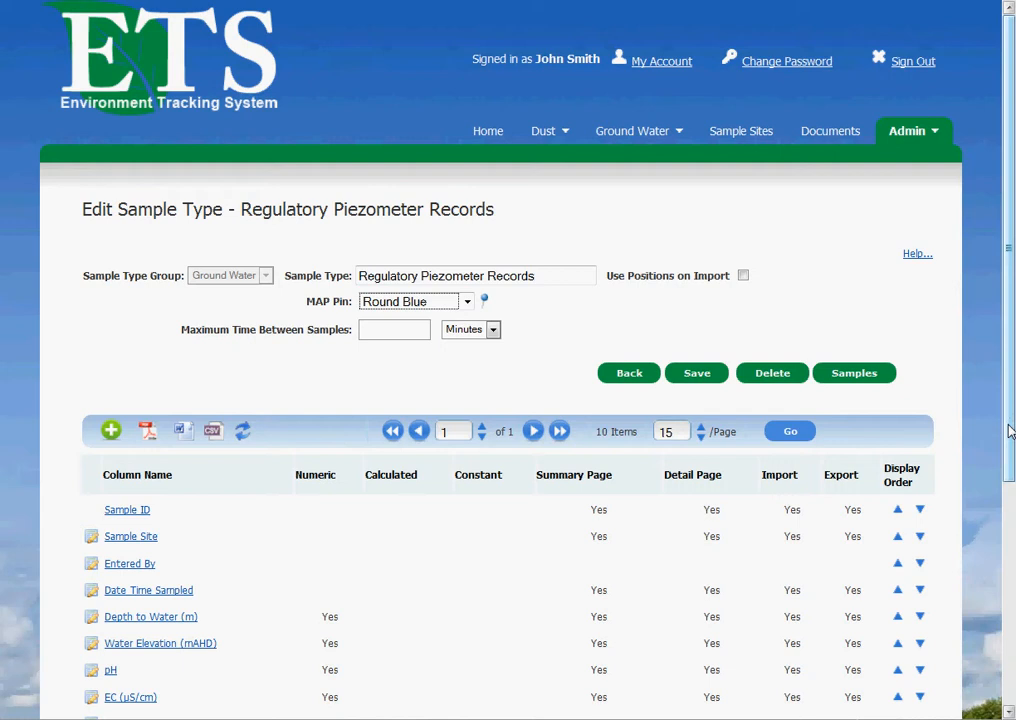
Edit the EC (µS/cm) column and change its column name to Electrical Conductivity (µS/cm)
{"action": "scroll", "coordinate": [1008, 430], "scroll_direction": "down", "scroll_amount": 1}
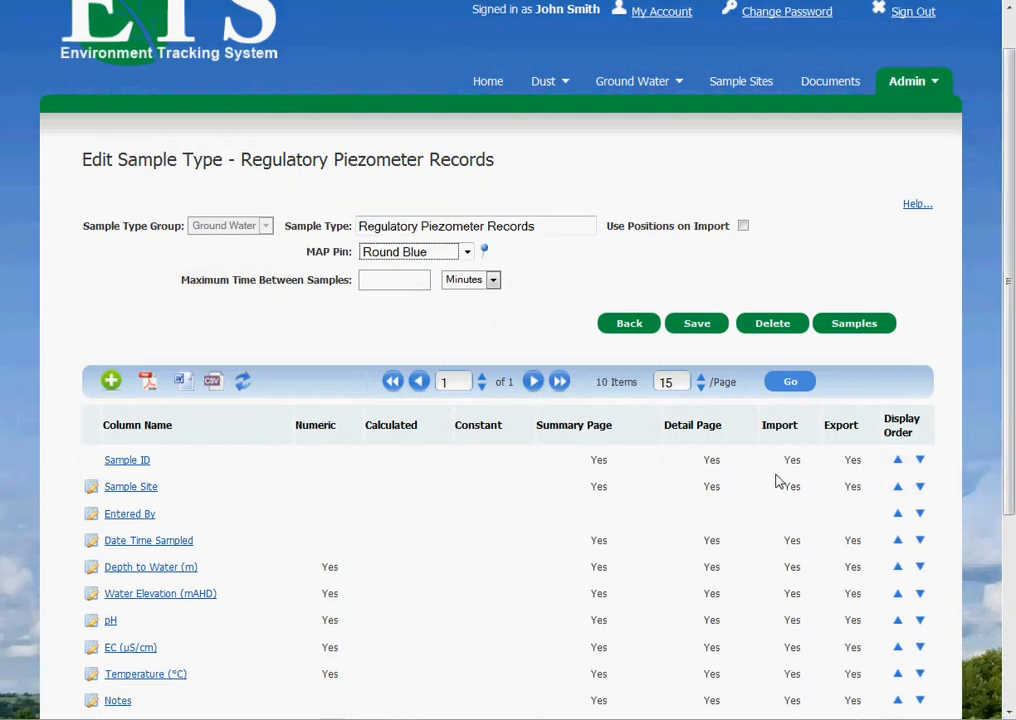
{"action": "left_click", "coordinate": [91, 649]}
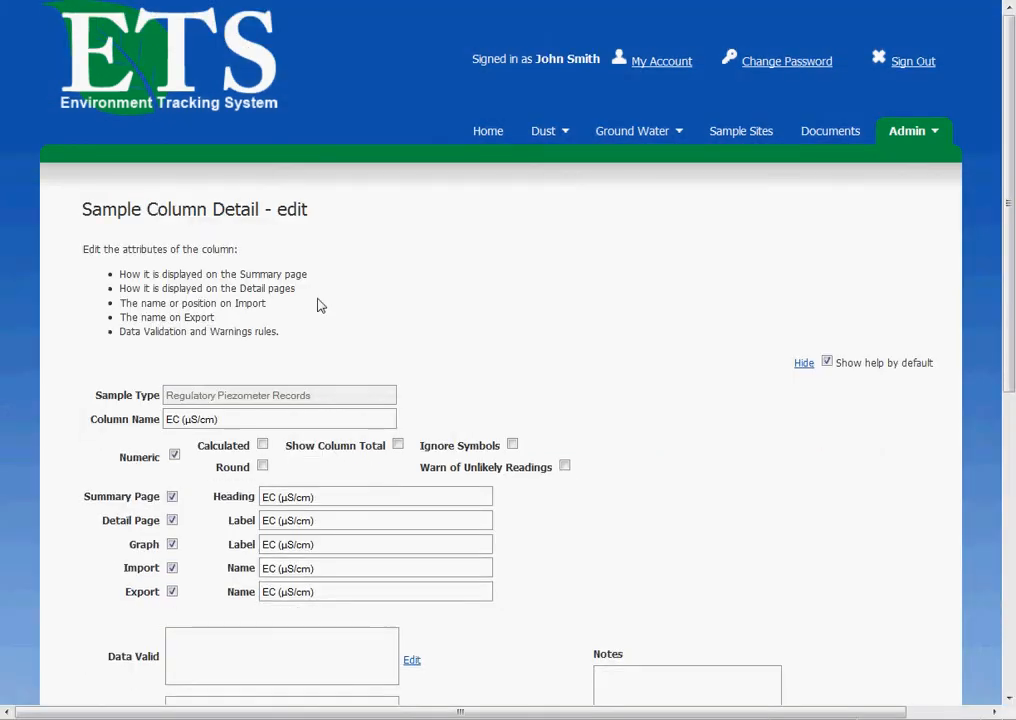
{"action": "double_click", "coordinate": [173, 419]}
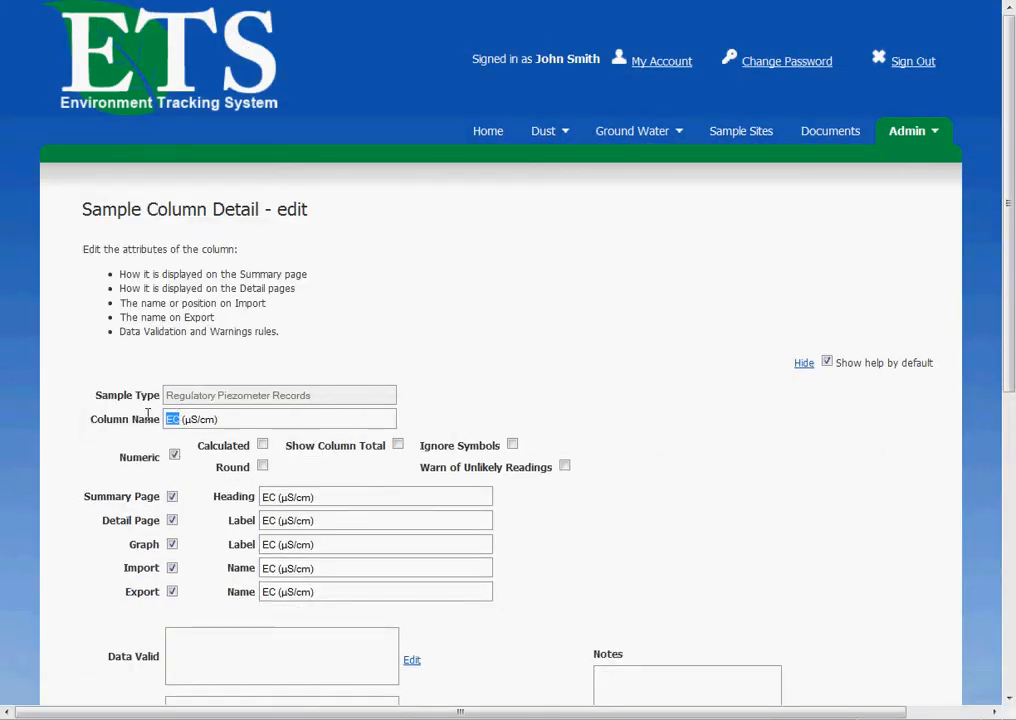
{"action": "type", "text": "Electrical Conductivity"}
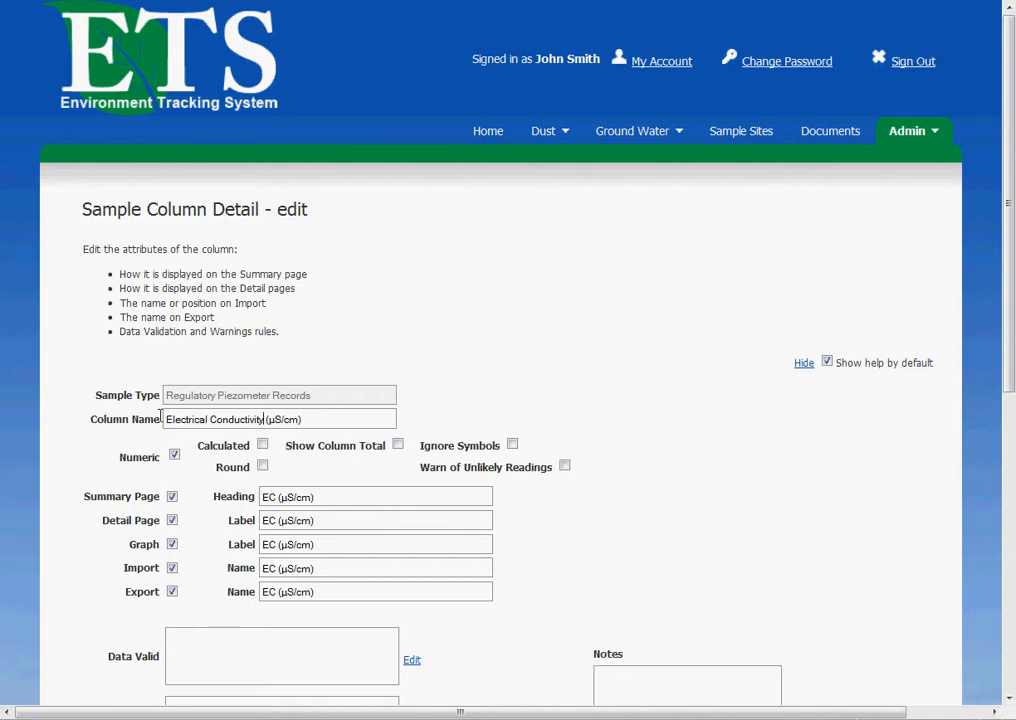
Refresh the summary page heading, detail page label and graph label to Electrical Conductivity (µS/cm)
{"action": "left_click", "coordinate": [172, 497]}
{"action": "left_click", "coordinate": [172, 497]}
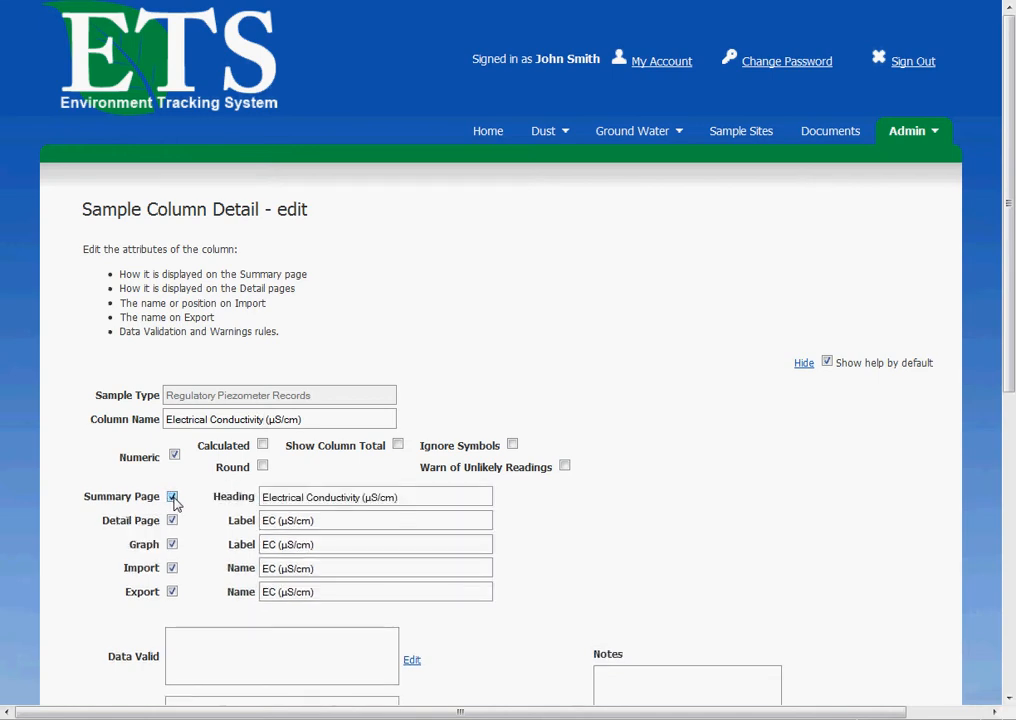
{"action": "left_click", "coordinate": [172, 520]}
{"action": "left_click", "coordinate": [172, 522]}
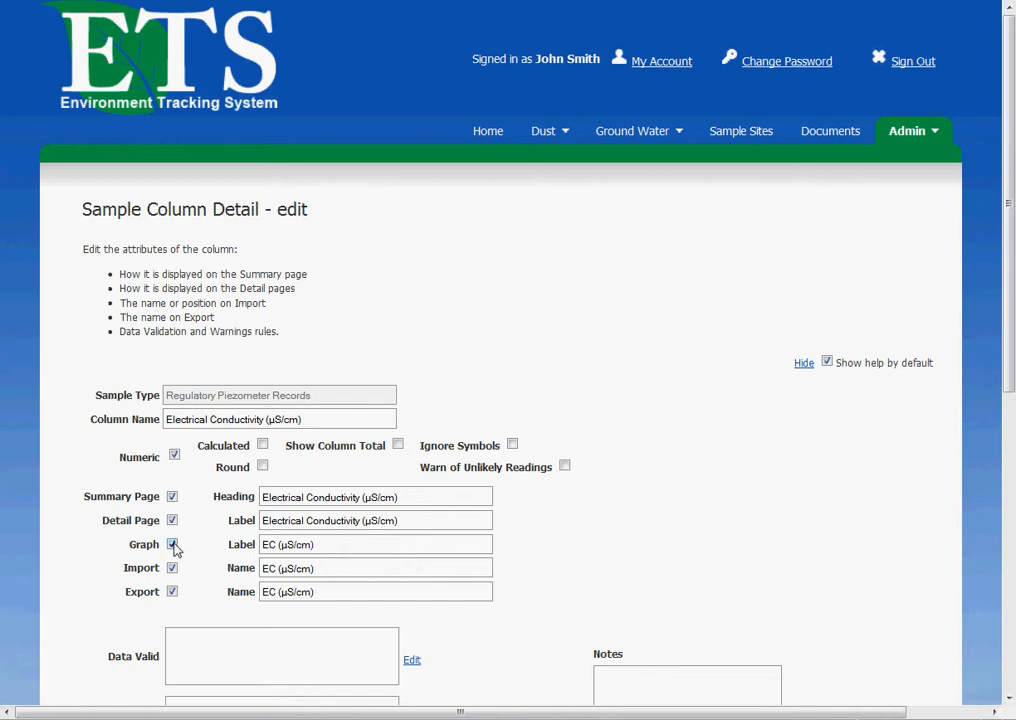
{"action": "left_click", "coordinate": [173, 543]}
{"action": "left_click", "coordinate": [173, 543]}
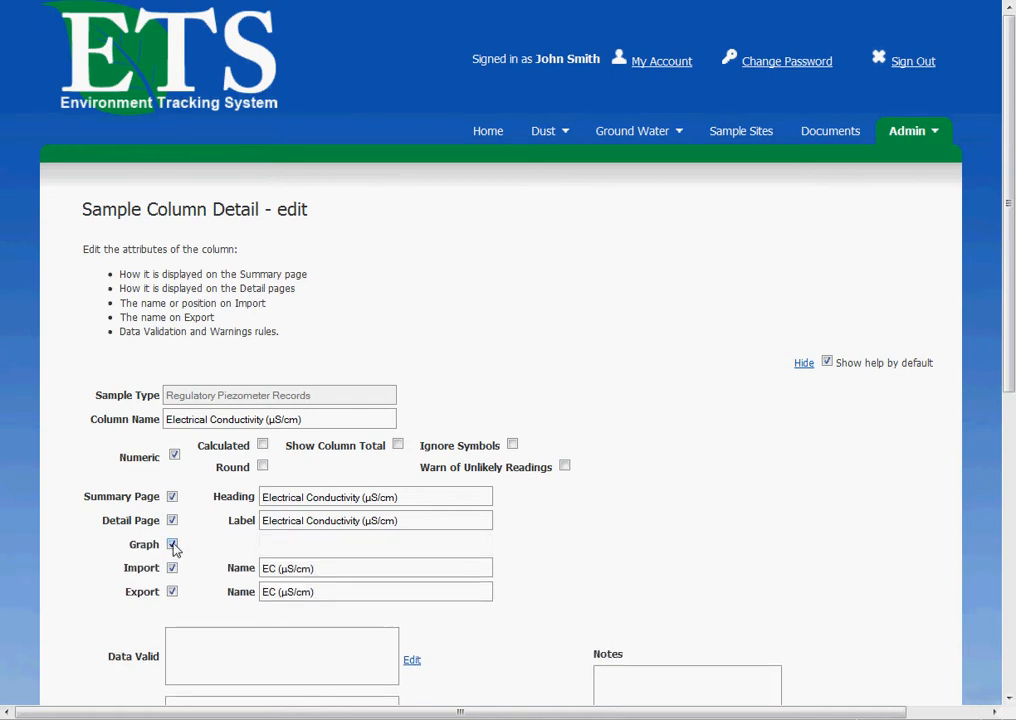
Shorten the column's import name to EC
{"action": "left_click", "coordinate": [363, 565]}
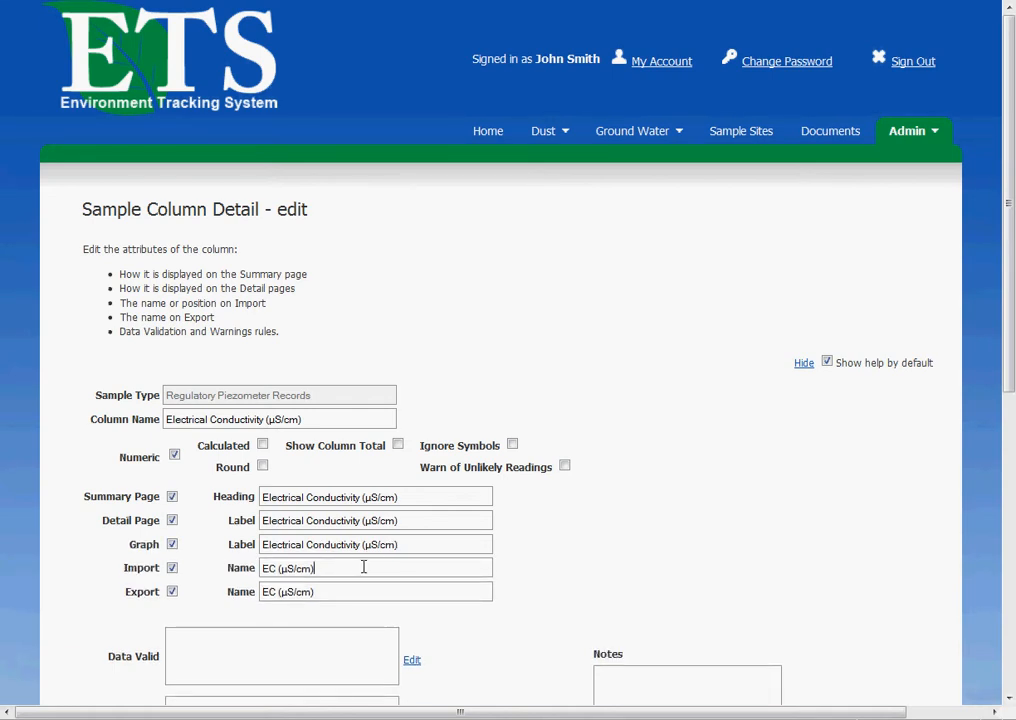
{"action": "key", "text": "BackSpace"}
{"action": "key", "text": "BackSpace"}
{"action": "key", "text": "BackSpace"}
{"action": "key", "text": "BackSpace"}
{"action": "key", "text": "BackSpace"}
{"action": "key", "text": "BackSpace"}
{"action": "key", "text": "BackSpace"}
{"action": "key", "text": "BackSpace"}
Set the column's export name to Electrical Conductivity (µS/cm)
{"action": "left_click", "coordinate": [172, 592]}
{"action": "left_click", "coordinate": [172, 592]}
{"action": "left_click", "coordinate": [431, 587]}
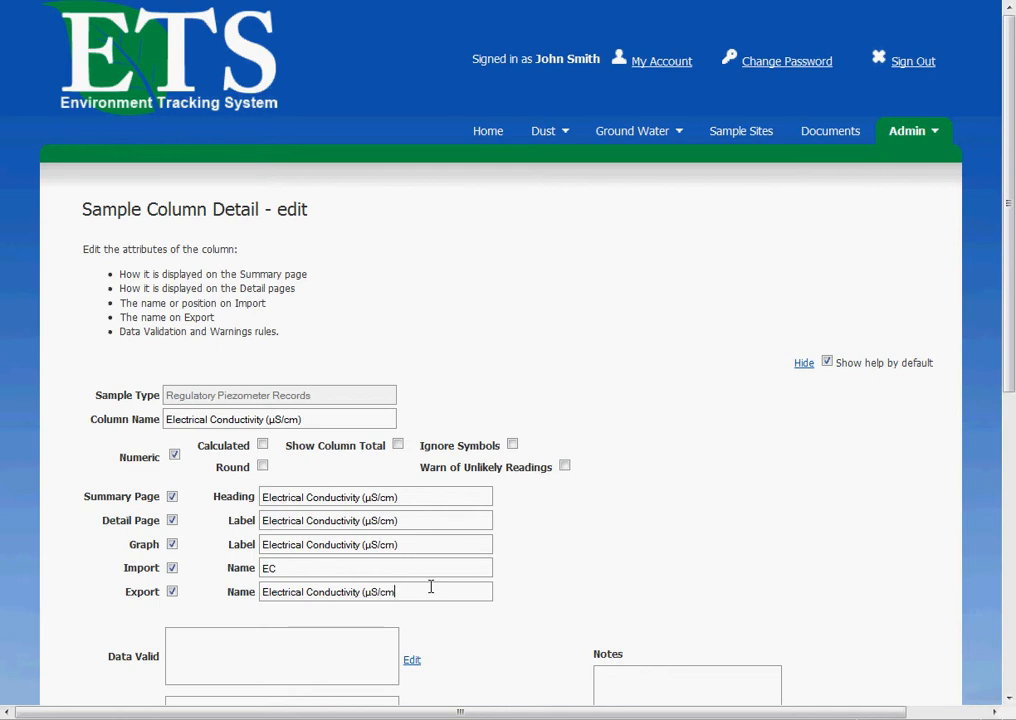
{"action": "key", "text": "BackSpace"}
{"action": "left_click_drag", "start_coordinate": [1012, 358], "coordinate": [1010, 428]}
{"action": "left_click", "coordinate": [666, 559]}
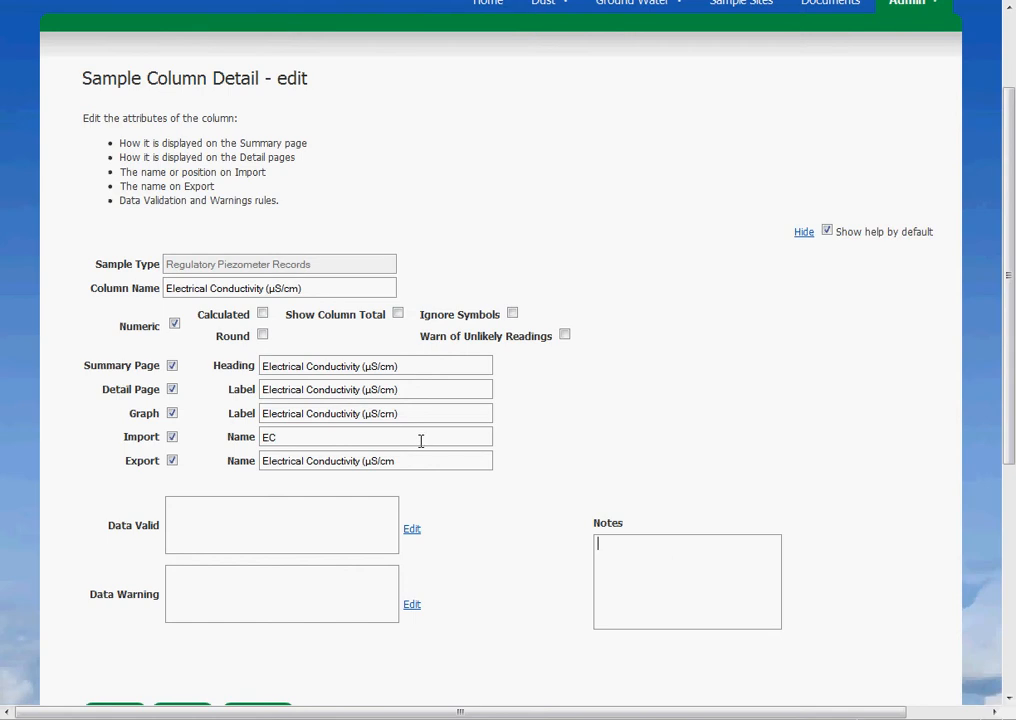
{"action": "left_click", "coordinate": [416, 466]}
{"action": "type", "text": ")"}
Add the note "Electrical Conductivity aka EC" to the column and save it
{"action": "left_click", "coordinate": [681, 577]}
{"action": "type", "text": "Electrical Conductivity"}
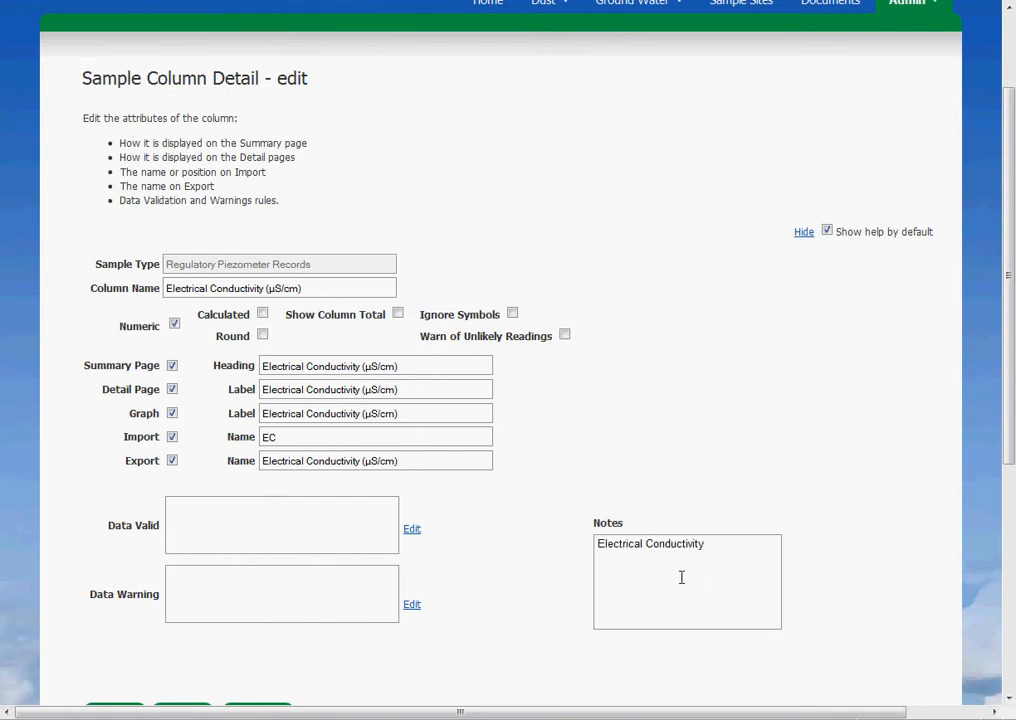
{"action": "type", "text": "aka"}
{"action": "type", "text": "EC"}
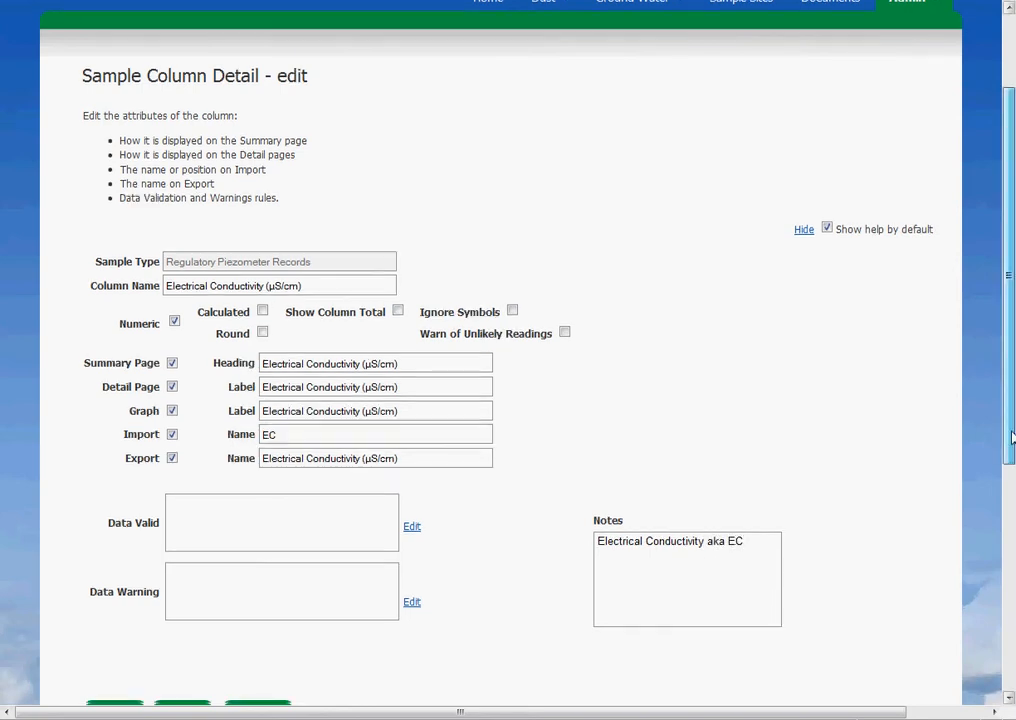
{"action": "left_click_drag", "start_coordinate": [1013, 425], "coordinate": [998, 481]}
{"action": "left_click", "coordinate": [115, 619]}
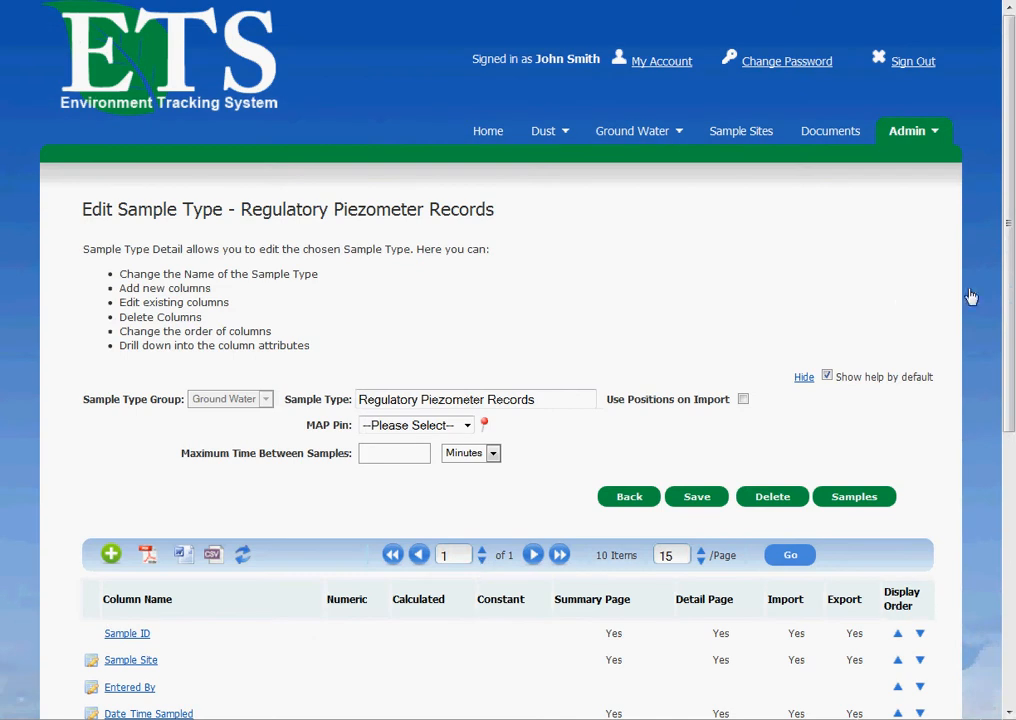
Check the renamed column in the column list and start a new sample from the Regulatory Piezometer Records samples page
{"action": "left_click_drag", "start_coordinate": [1004, 303], "coordinate": [1007, 383]}
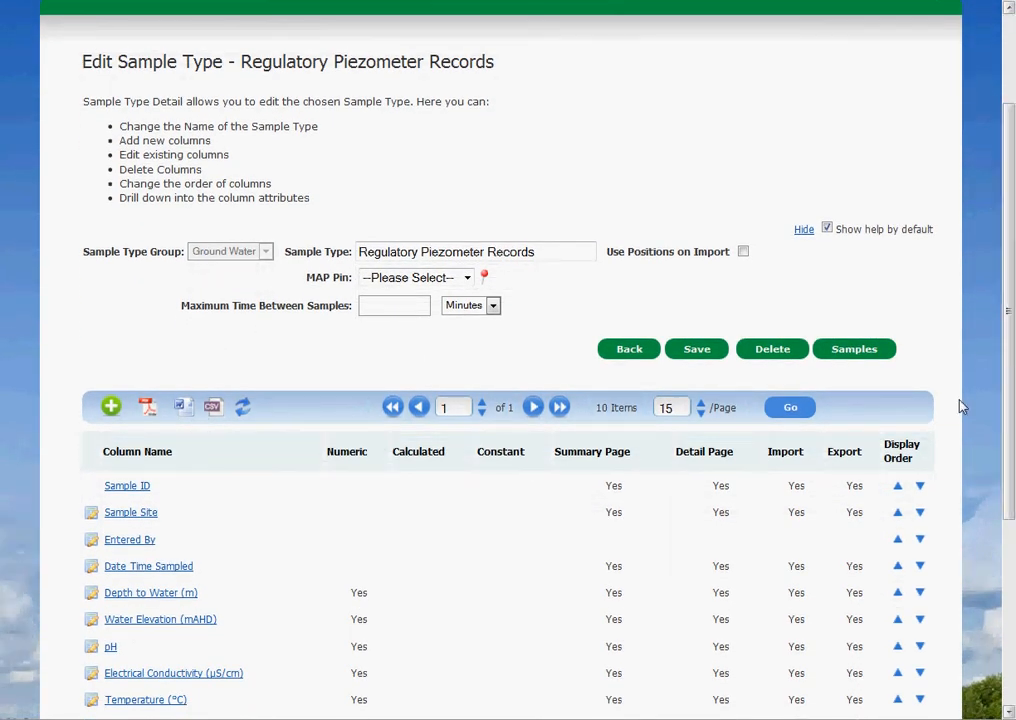
{"action": "left_click_drag", "start_coordinate": [245, 676], "coordinate": [84, 674]}
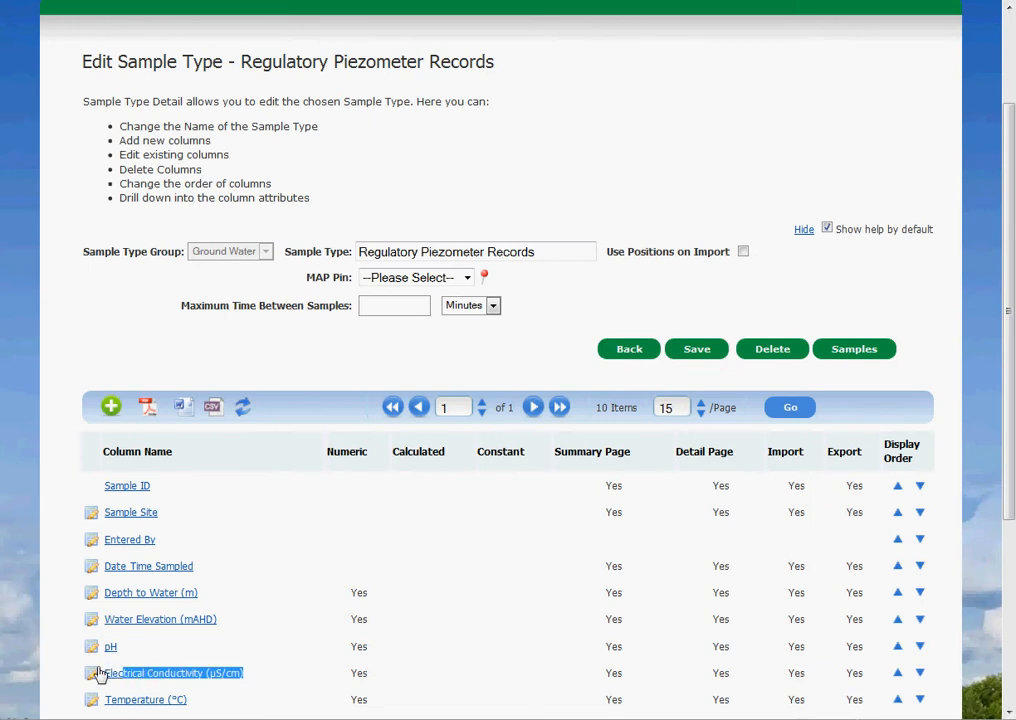
{"action": "left_click", "coordinate": [851, 355]}
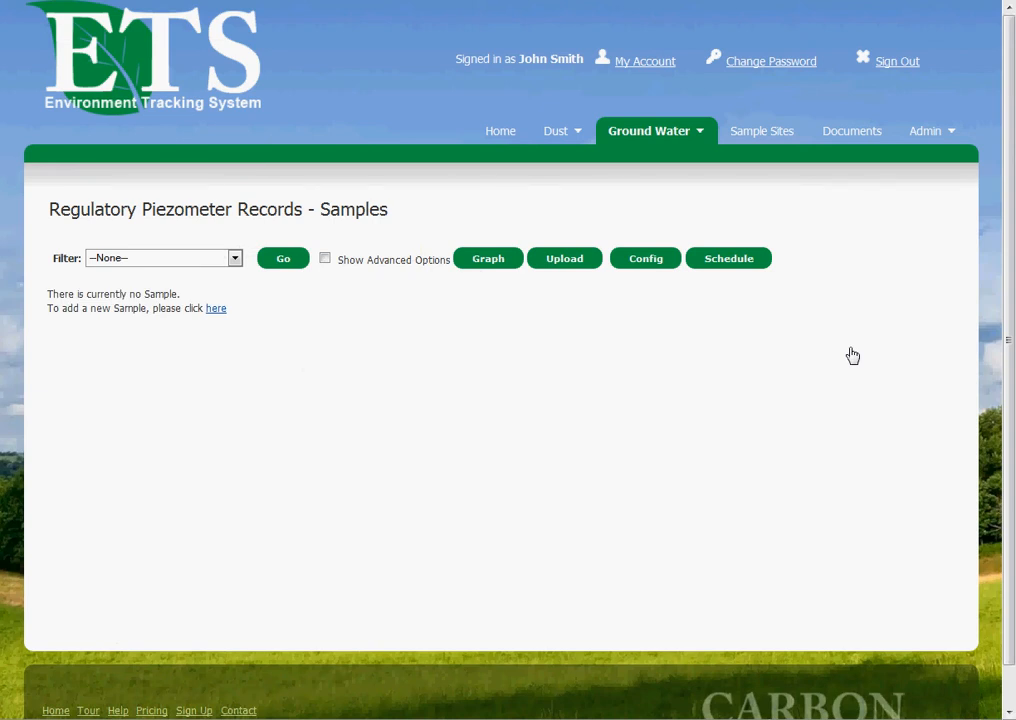
{"action": "left_click", "coordinate": [215, 309]}
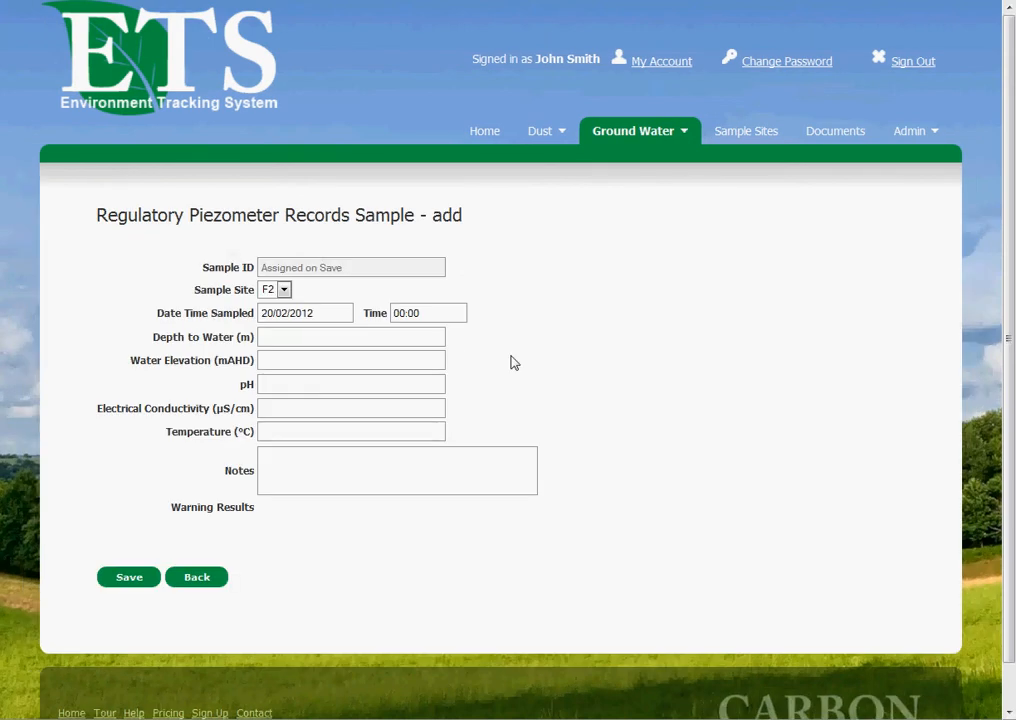
Enter 12.12 m for Depth to Water, 52.12 for Water Elevation and 7 for pH in the new sample
{"action": "left_click", "coordinate": [335, 335]}
{"action": "left_click", "coordinate": [285, 335]}
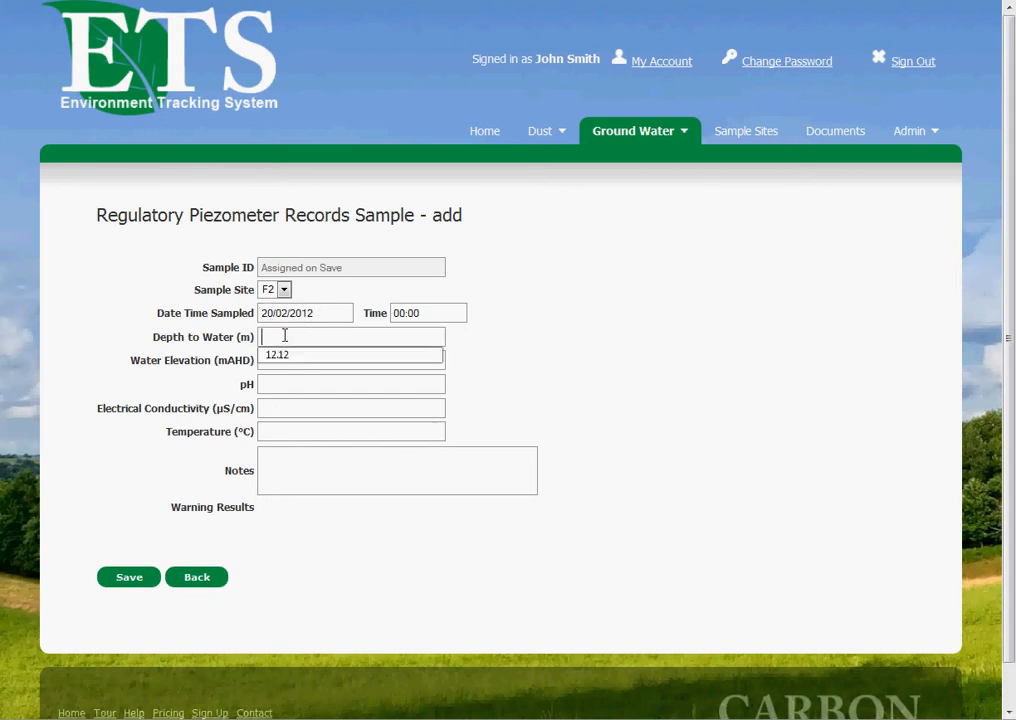
{"action": "left_click", "coordinate": [285, 356]}
{"action": "left_click", "coordinate": [281, 360]}
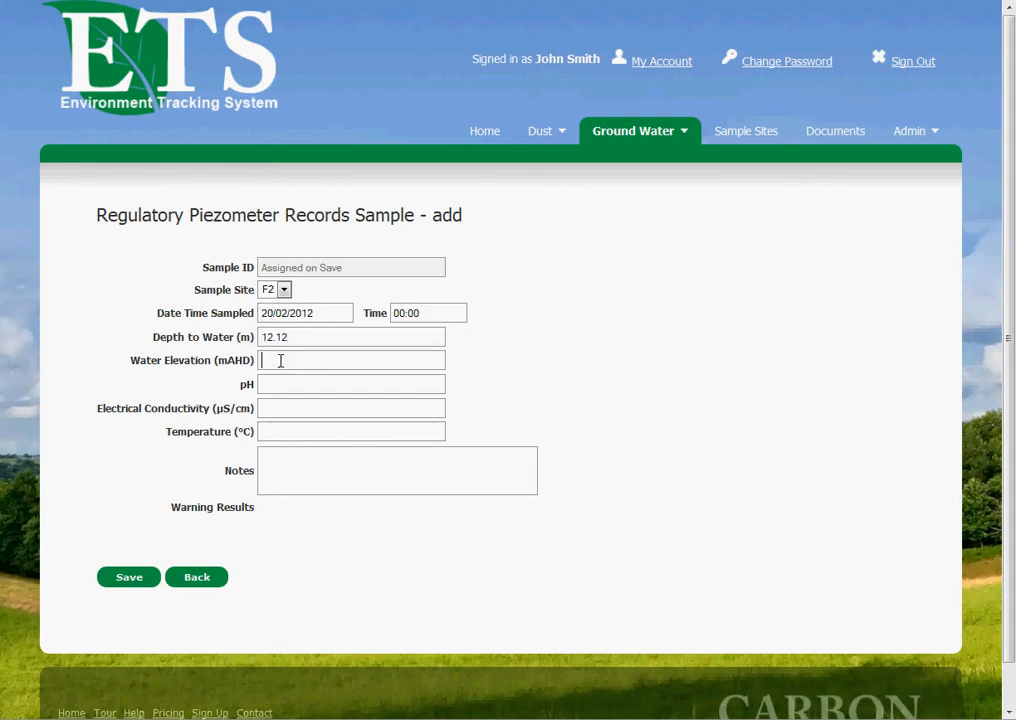
{"action": "type", "text": "52.12"}
{"action": "key", "text": "Tab"}
{"action": "type", "text": "7"}
{"action": "key", "text": "Tab"}
Enter 234 for Electrical Conductivity, 31 for Temperature and the note "New record", and save the sample
{"action": "left_click_drag", "start_coordinate": [98, 408], "coordinate": [238, 422]}
{"action": "left_click", "coordinate": [273, 410]}
{"action": "type", "text": "234"}
{"action": "key", "text": "Tab"}
{"action": "type", "text": "31"}
{"action": "type", "text": "New "}
{"action": "type", "text": "record"}
{"action": "left_click", "coordinate": [133, 582]}
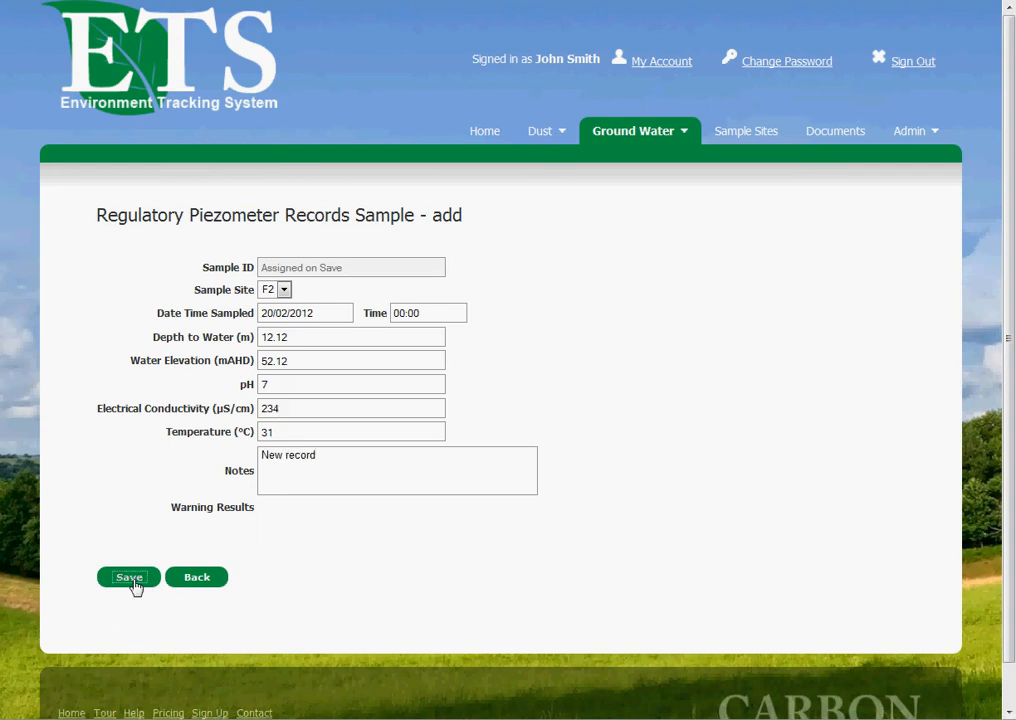